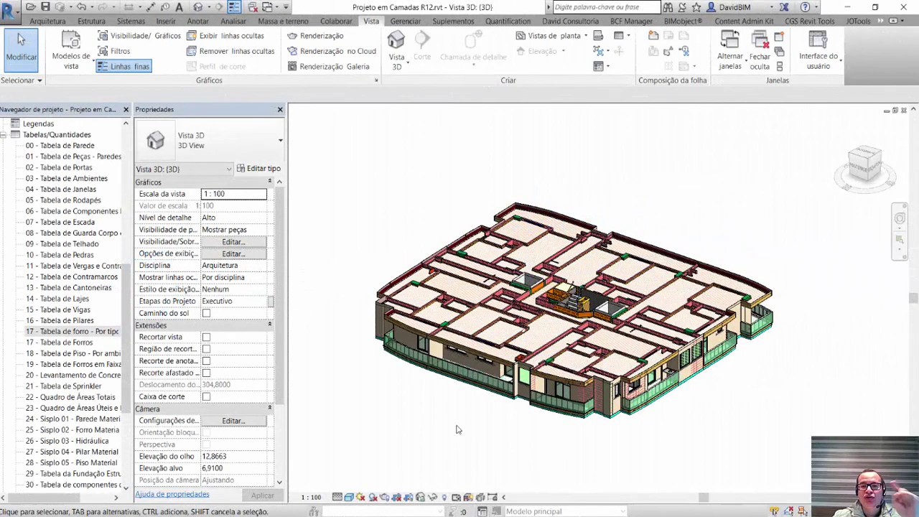
Open the 'Tabela de porta' door schedule from Tabelas/Quantidades in the Project Browser
{"action": "left_click", "coordinate": [72, 332]}
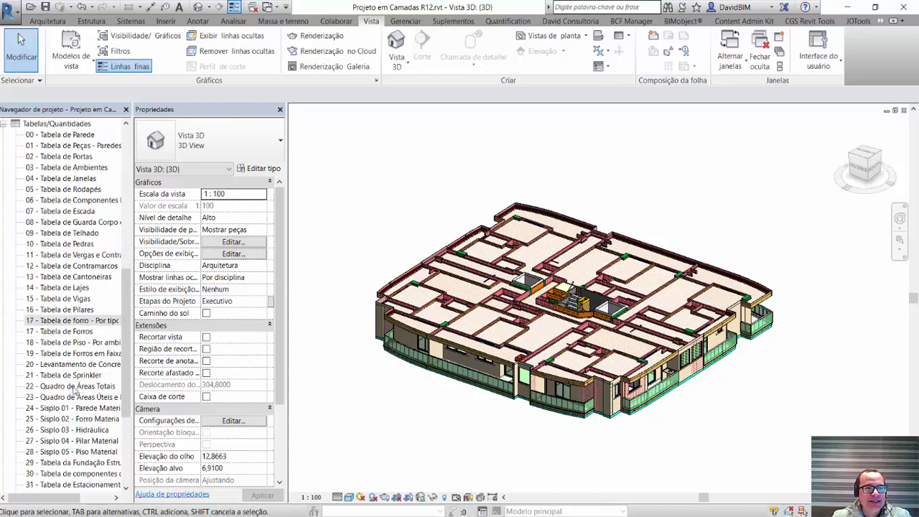
{"action": "scroll", "coordinate": [74, 388], "scroll_direction": "down", "scroll_amount": 5}
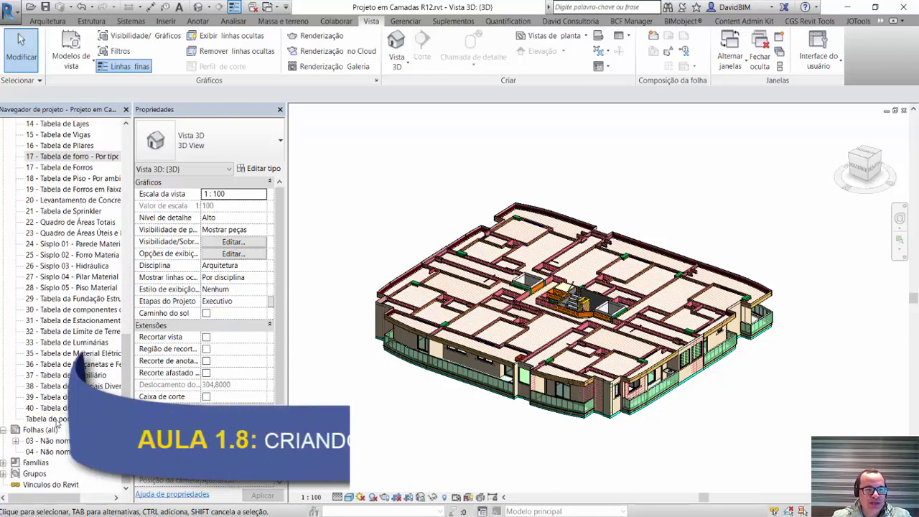
{"action": "double_click", "coordinate": [61, 420]}
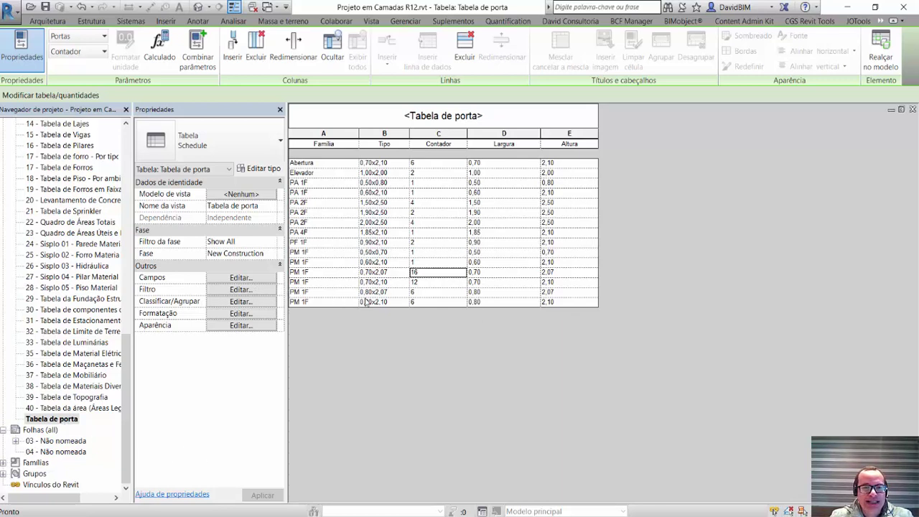
Add the Área da Porta, Área acabada and Área em osso fields to the door schedule
{"action": "left_click", "coordinate": [244, 278]}
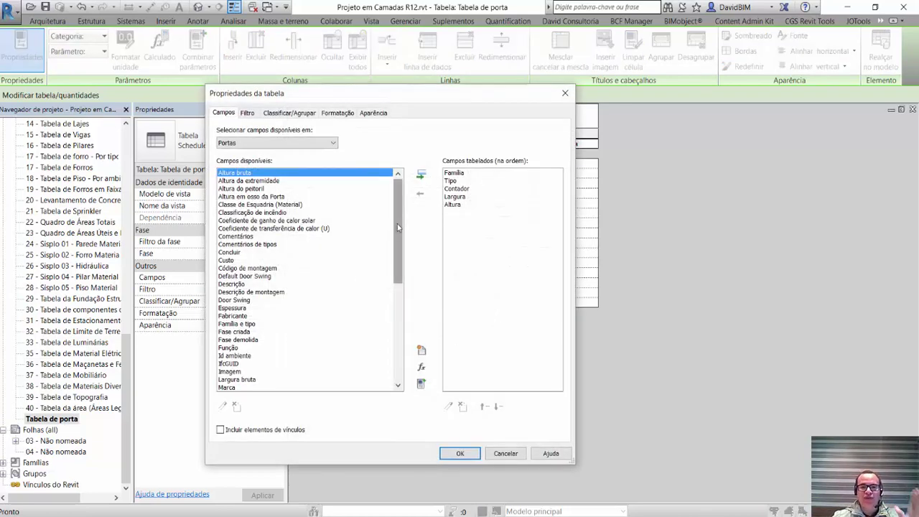
{"action": "left_click_drag", "start_coordinate": [399, 229], "coordinate": [396, 336]}
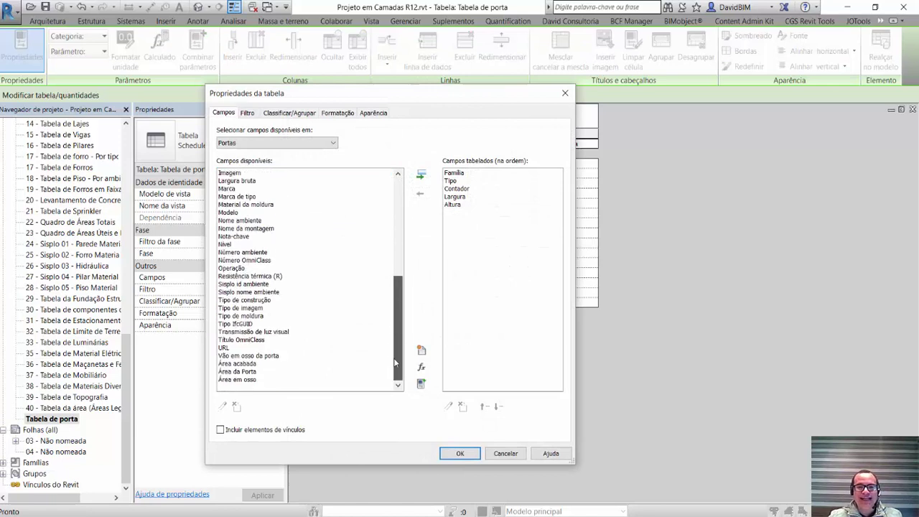
{"action": "left_click", "coordinate": [239, 372]}
{"action": "left_click", "coordinate": [251, 379]}
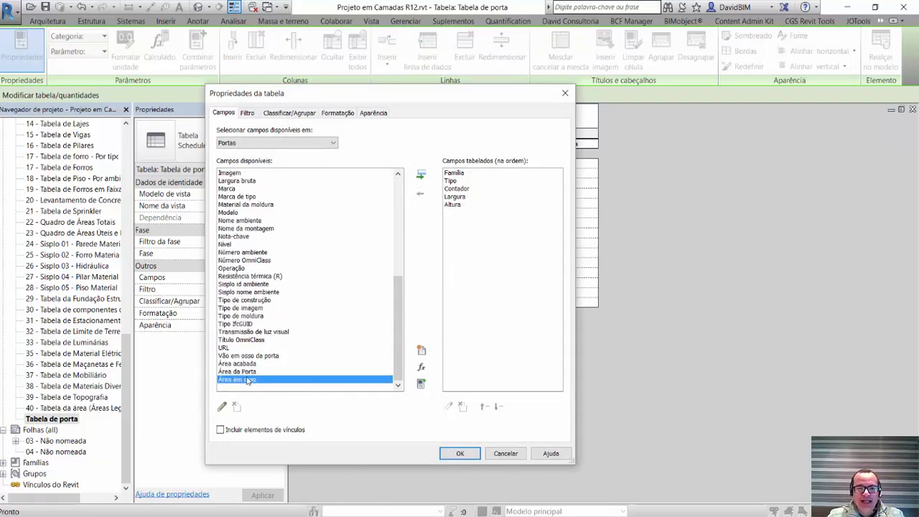
{"action": "left_click", "coordinate": [251, 366]}
{"action": "left_click", "coordinate": [255, 371]}
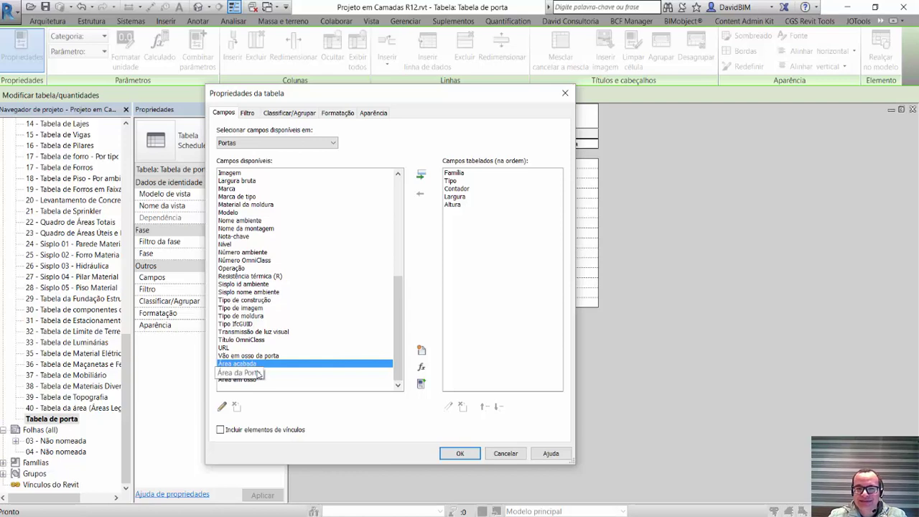
{"action": "left_click", "coordinate": [260, 367]}
{"action": "left_click", "coordinate": [255, 373]}
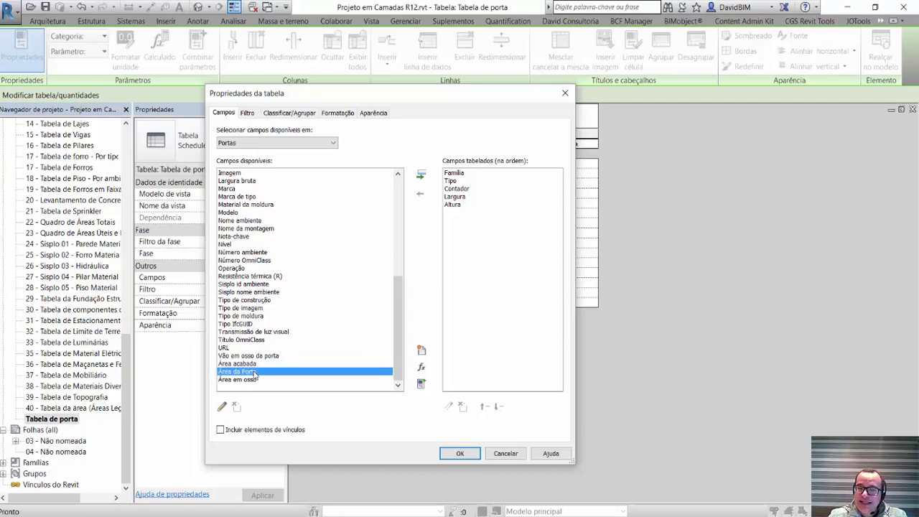
{"action": "double_click", "coordinate": [253, 373]}
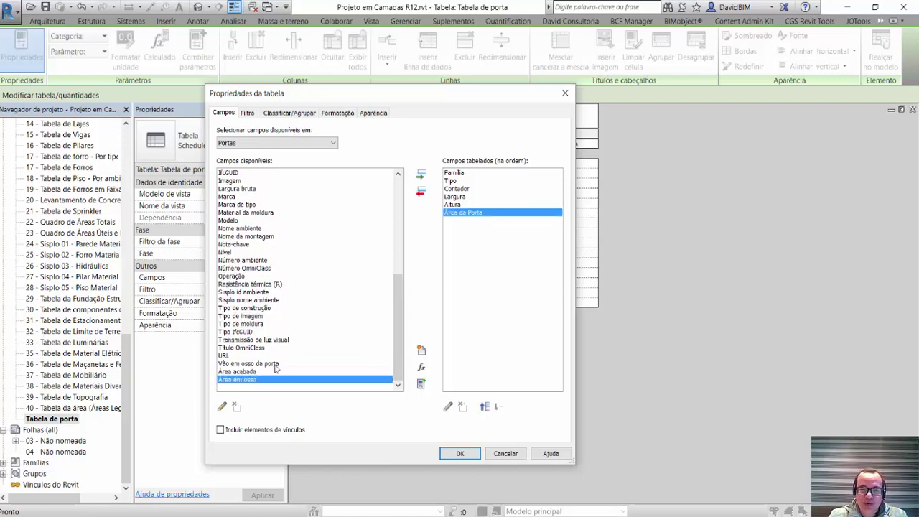
{"action": "double_click", "coordinate": [253, 372]}
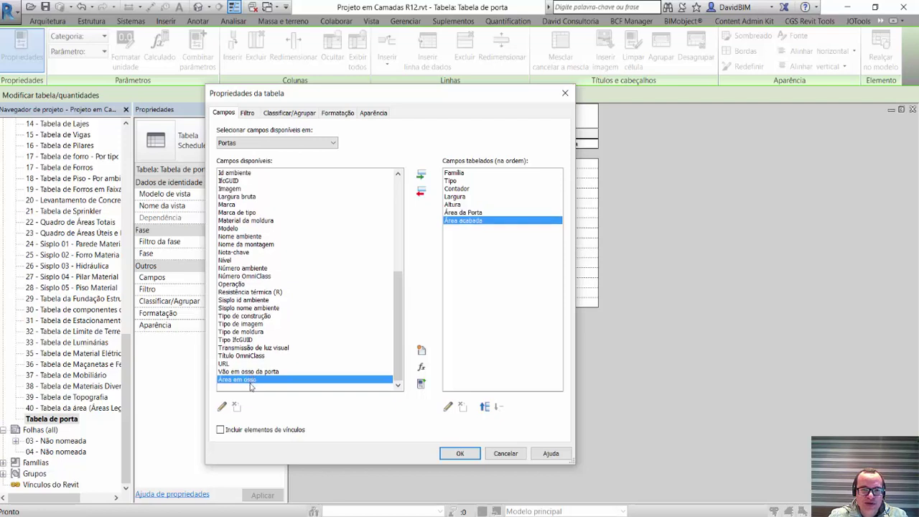
{"action": "double_click", "coordinate": [250, 380]}
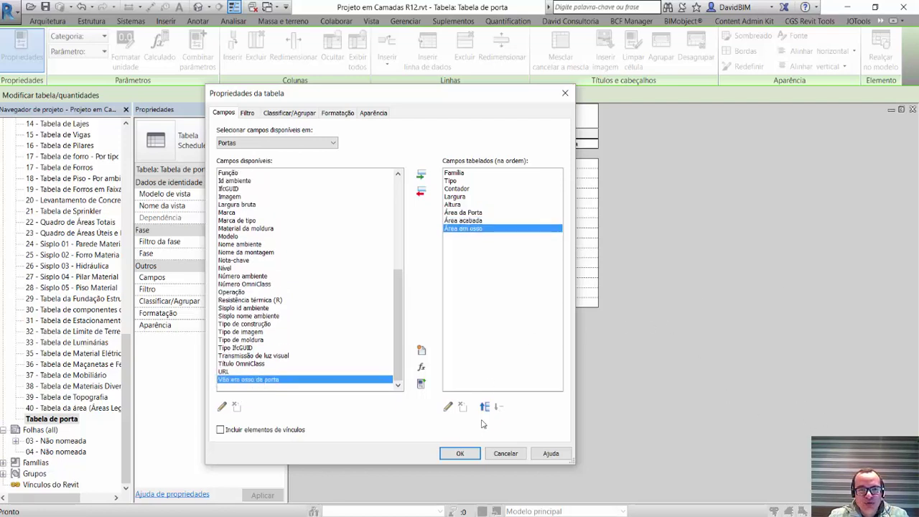
{"action": "left_click", "coordinate": [460, 453]}
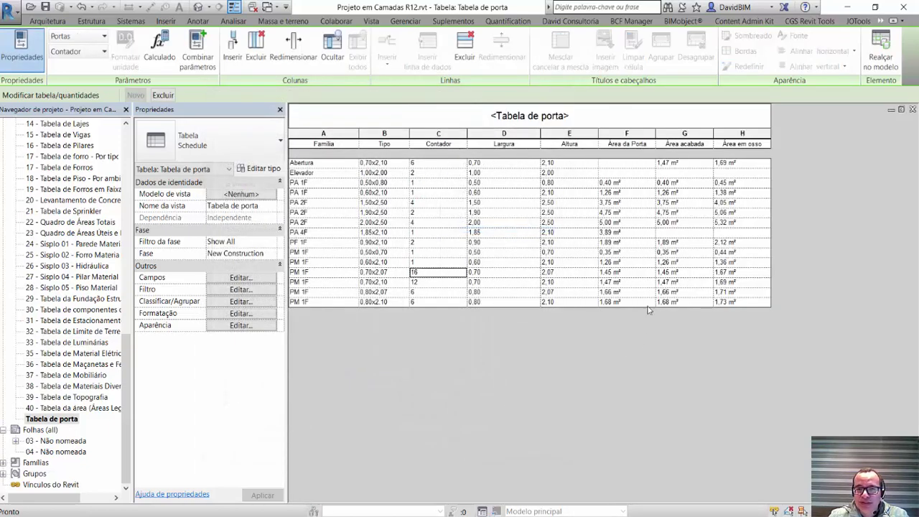
Check an Área da Porta value and the empty Área acabada cell for PA 4F, then reopen the field settings
{"action": "left_click", "coordinate": [633, 185]}
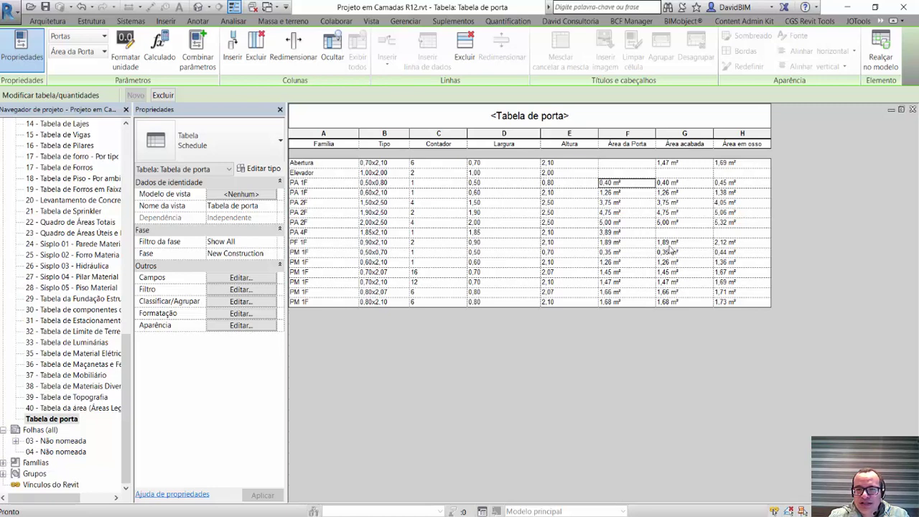
{"action": "left_click", "coordinate": [677, 235]}
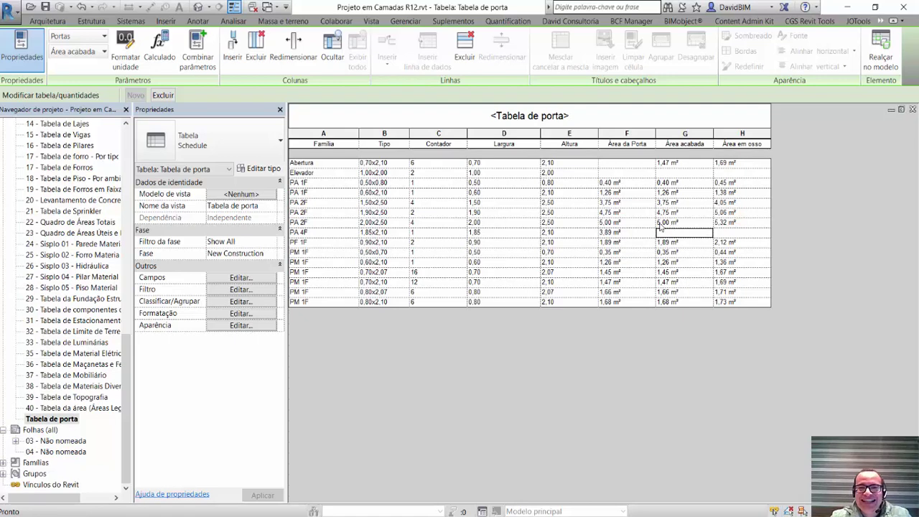
{"action": "left_click", "coordinate": [240, 278]}
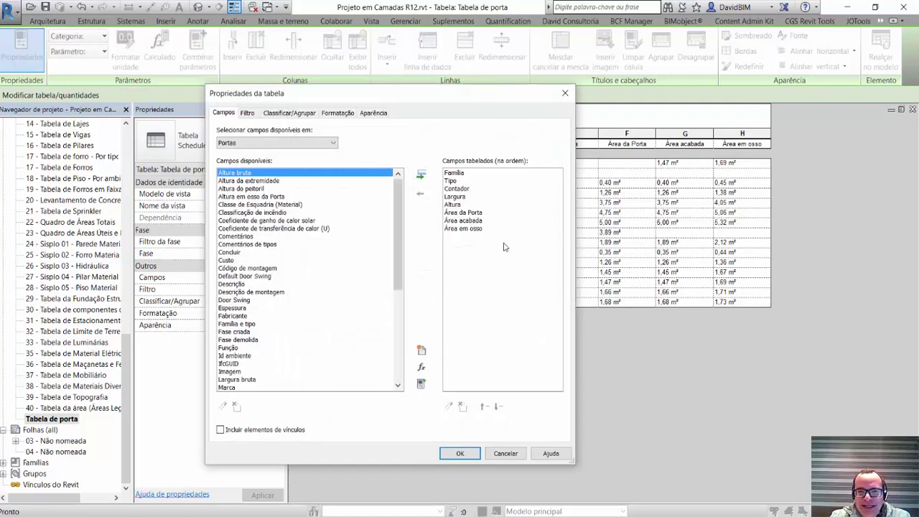
Remove Área da Porta, Área acabada and Área em osso from the scheduled fields
{"action": "left_click_drag", "start_coordinate": [496, 214], "coordinate": [488, 243]}
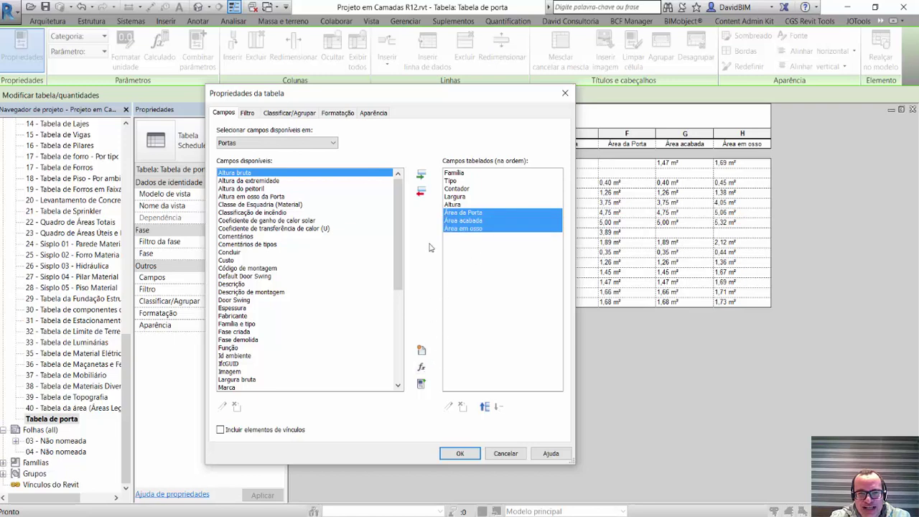
{"action": "left_click", "coordinate": [421, 192]}
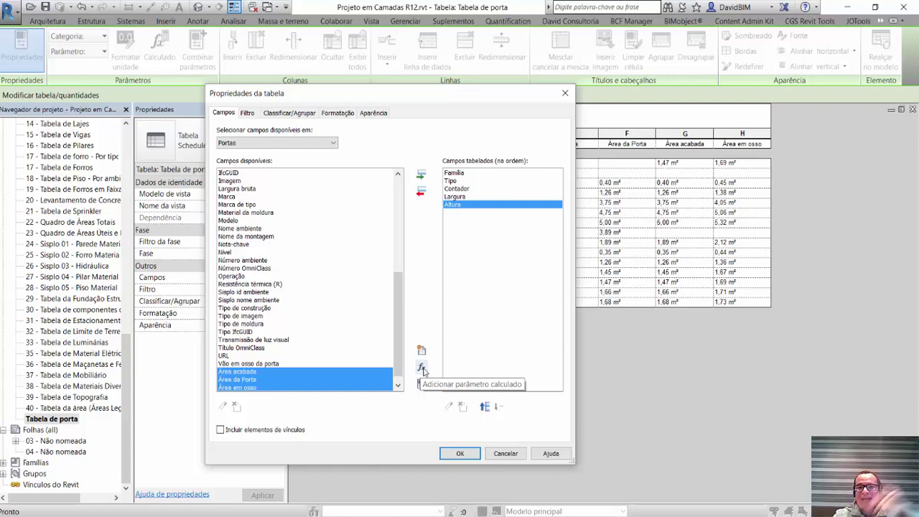
Create a calculated field named 'Área' with discipline Comum and value type Área
{"action": "left_click", "coordinate": [423, 369]}
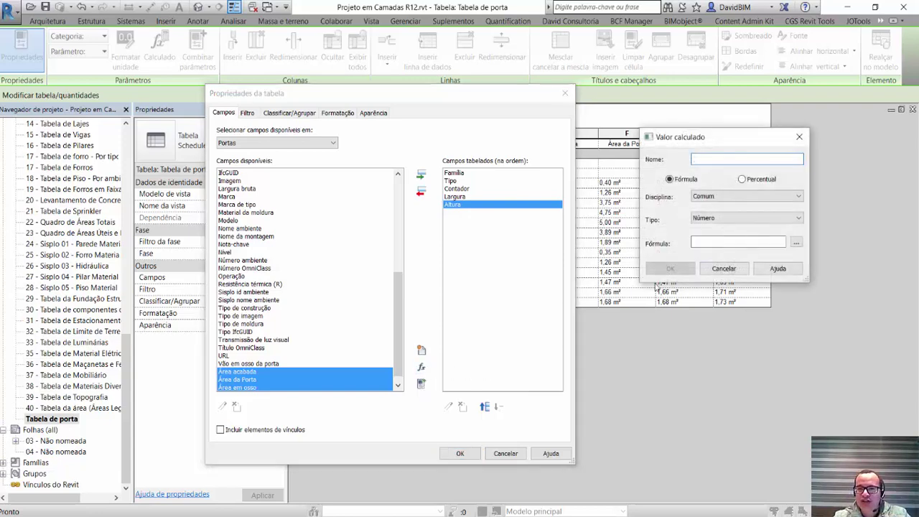
{"action": "type", "text": "´r"}
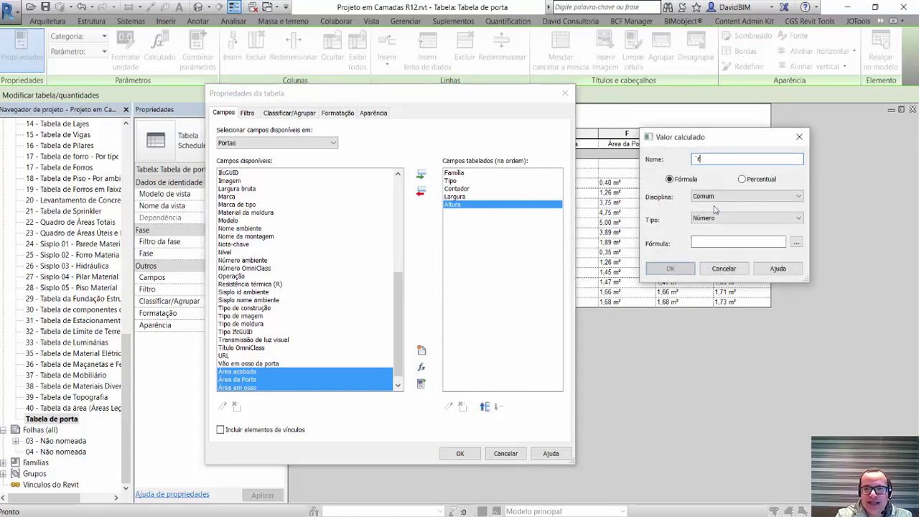
{"action": "type", "text": "e"}
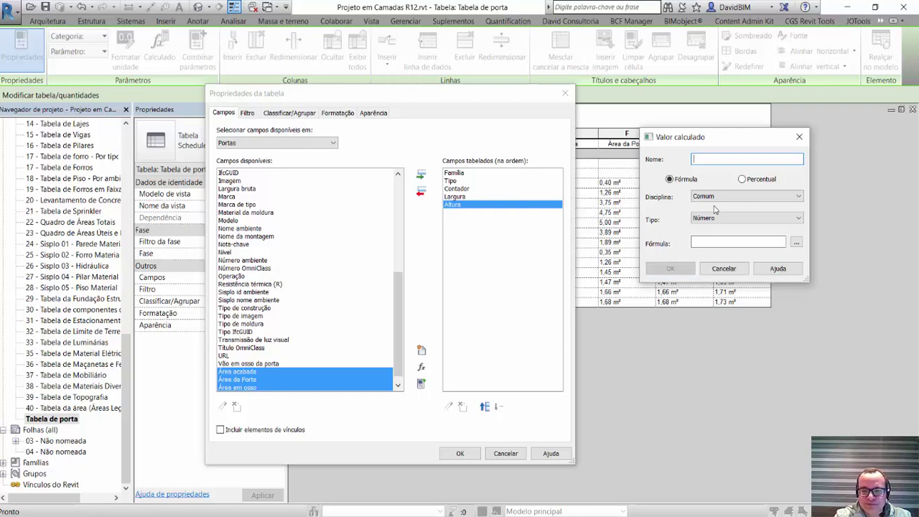
{"action": "type", "text": "Área"}
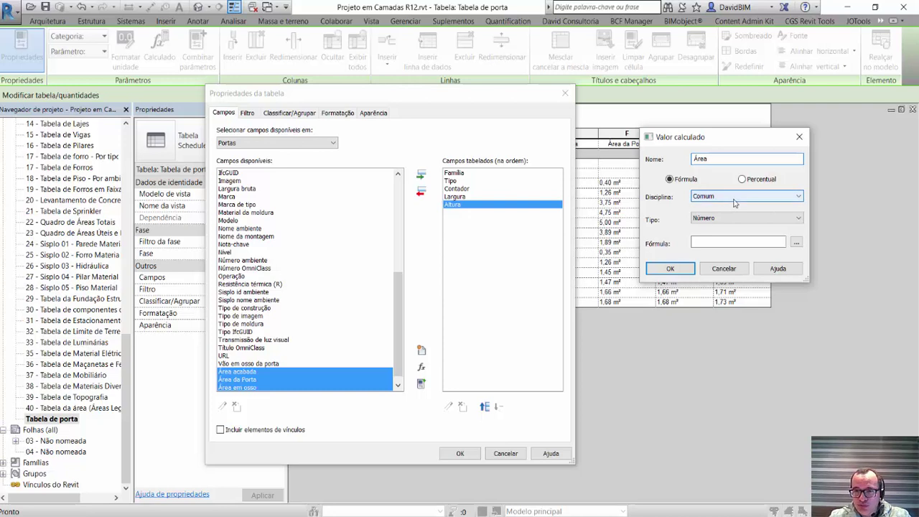
{"action": "left_click", "coordinate": [733, 201]}
{"action": "left_click", "coordinate": [733, 204]}
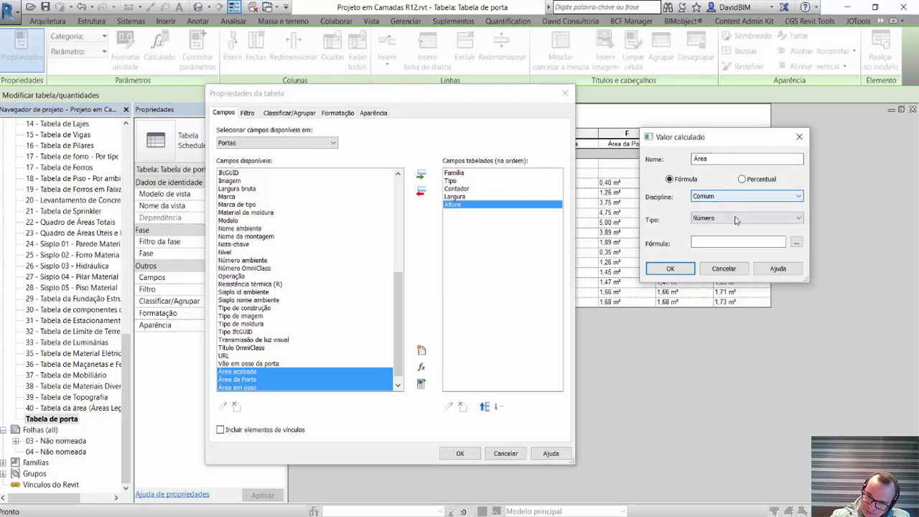
{"action": "left_click", "coordinate": [736, 219]}
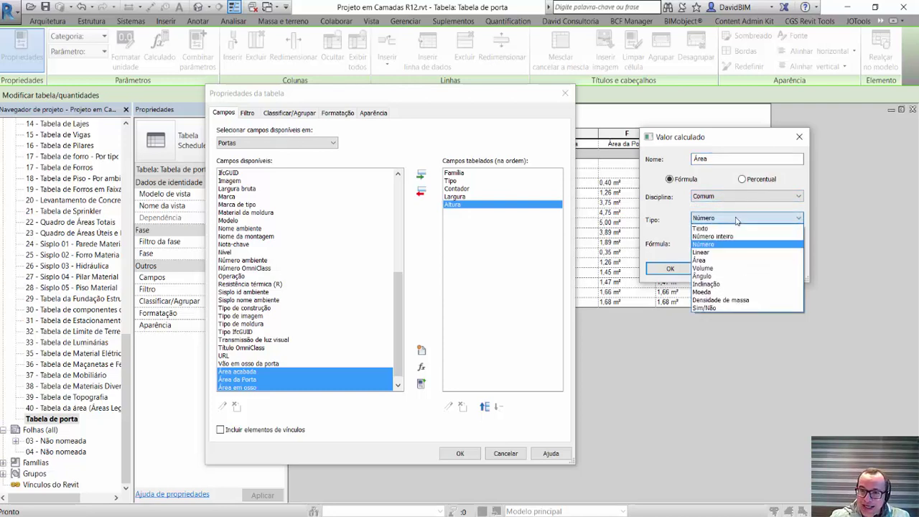
{"action": "left_click", "coordinate": [724, 260]}
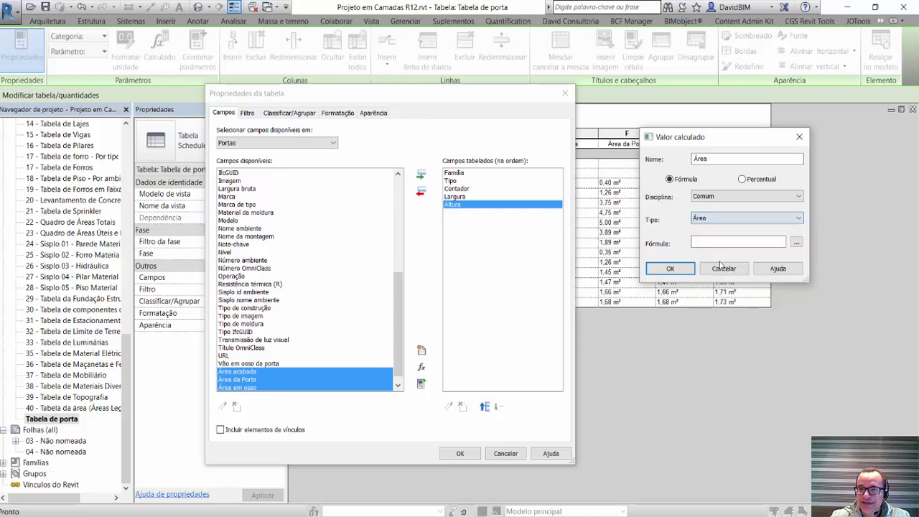
{"action": "left_click", "coordinate": [739, 220]}
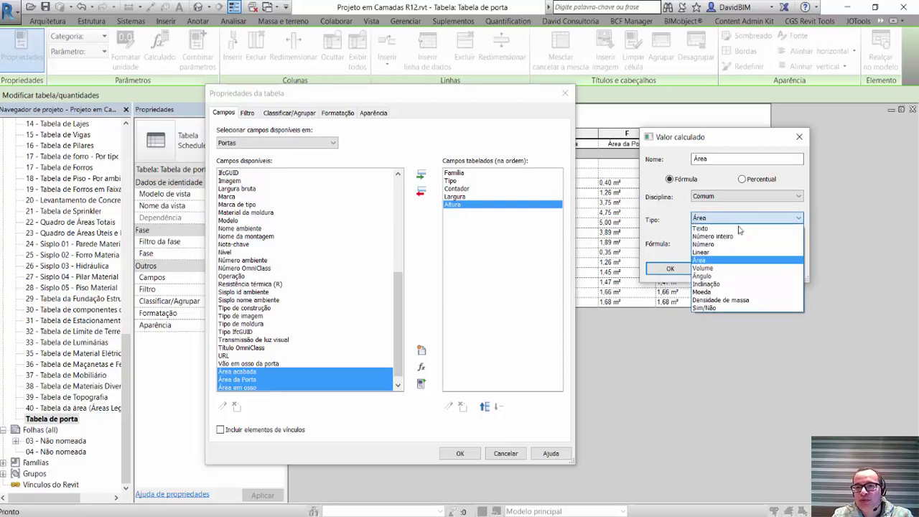
{"action": "left_click", "coordinate": [712, 263]}
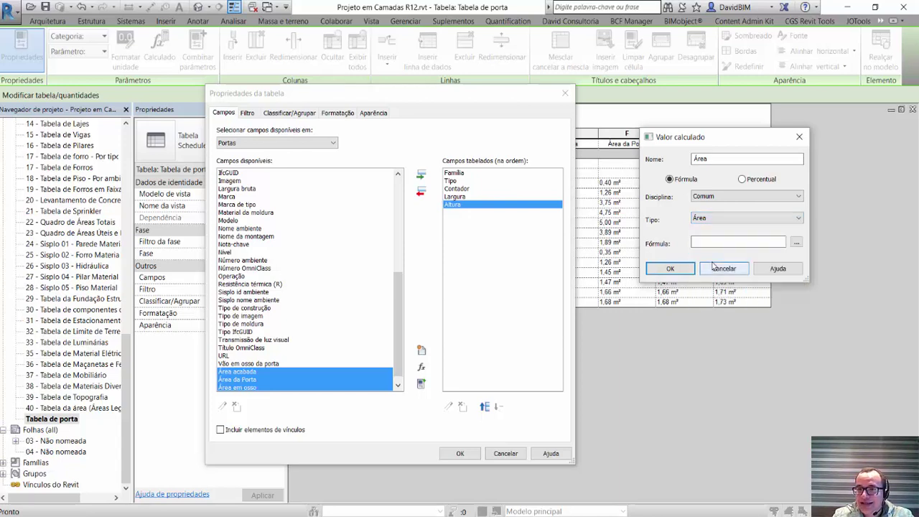
Give the calculated field the formula Largura*Altura and confirm it
{"action": "left_click", "coordinate": [721, 244]}
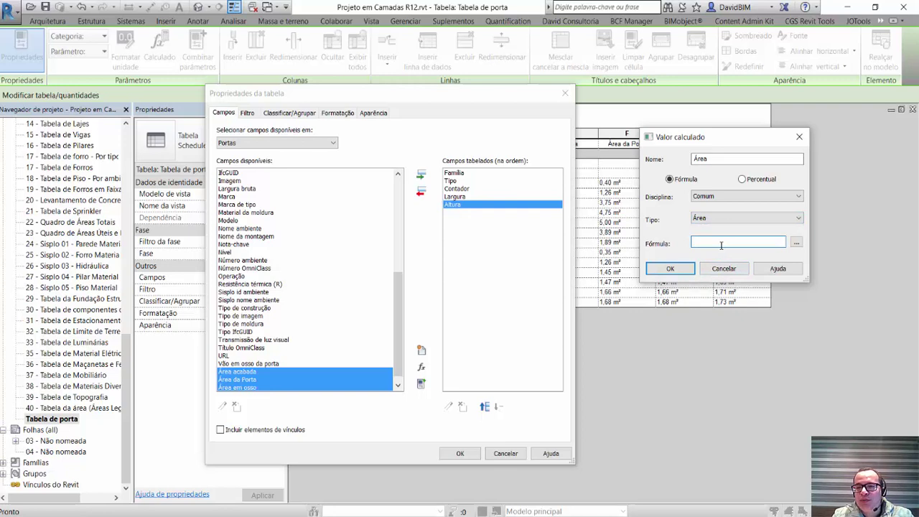
{"action": "left_click", "coordinate": [796, 243]}
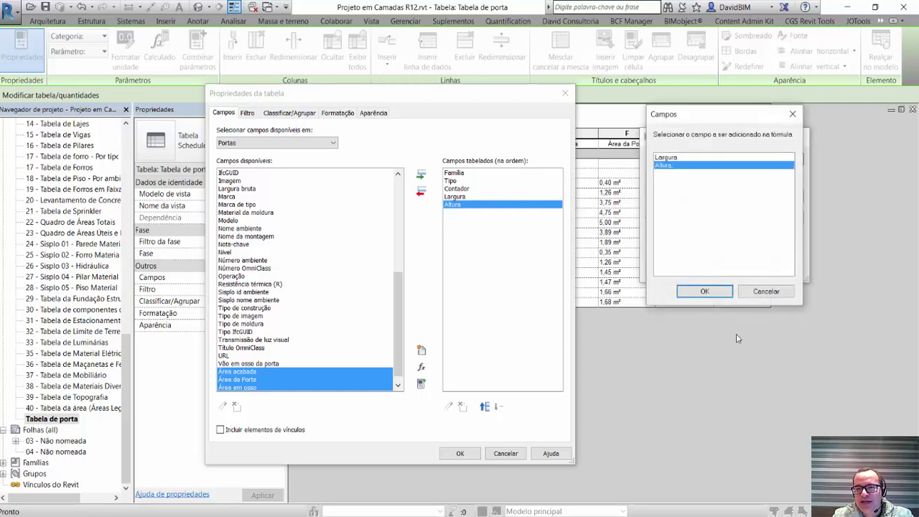
{"action": "left_click", "coordinate": [667, 159]}
{"action": "left_click", "coordinate": [713, 291]}
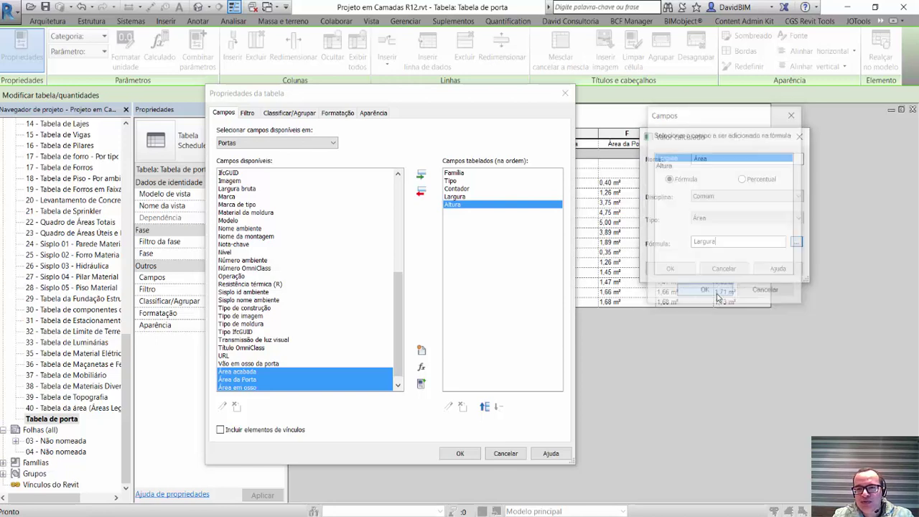
{"action": "type", "text": "*"}
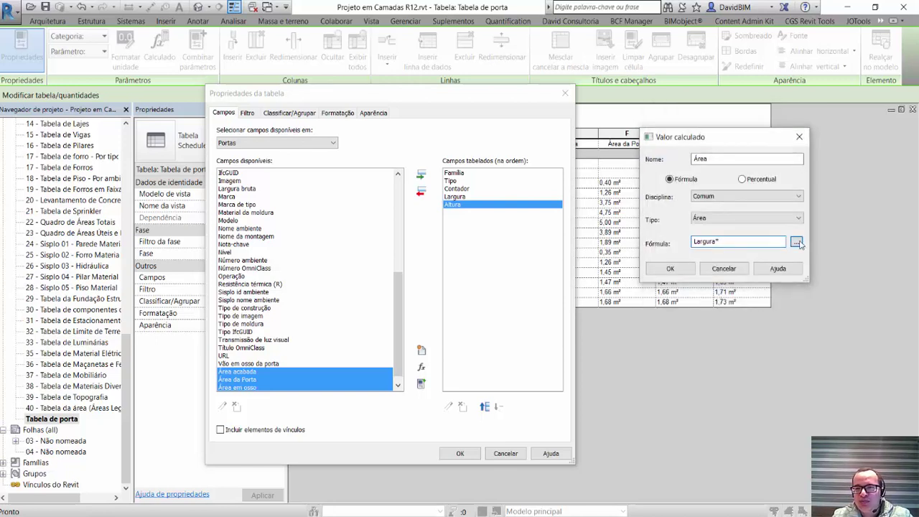
{"action": "left_click", "coordinate": [796, 243]}
{"action": "left_click", "coordinate": [670, 166]}
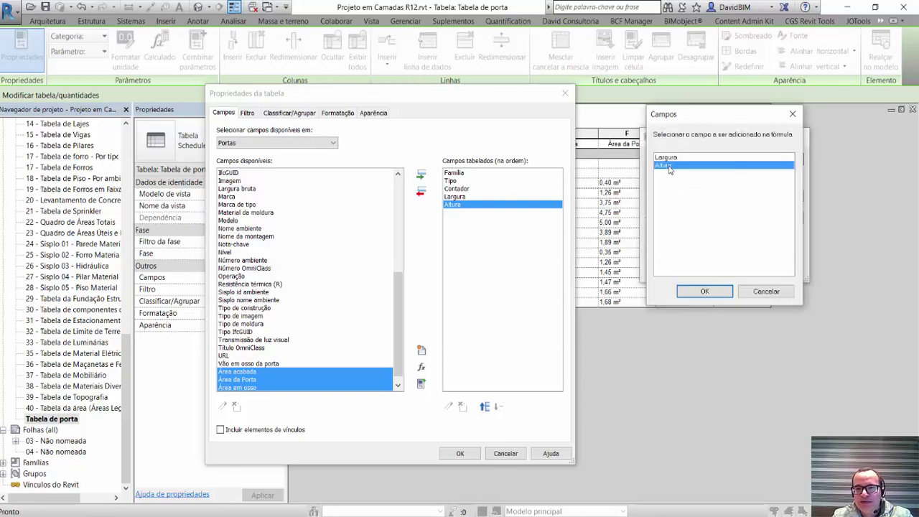
{"action": "left_click", "coordinate": [707, 290]}
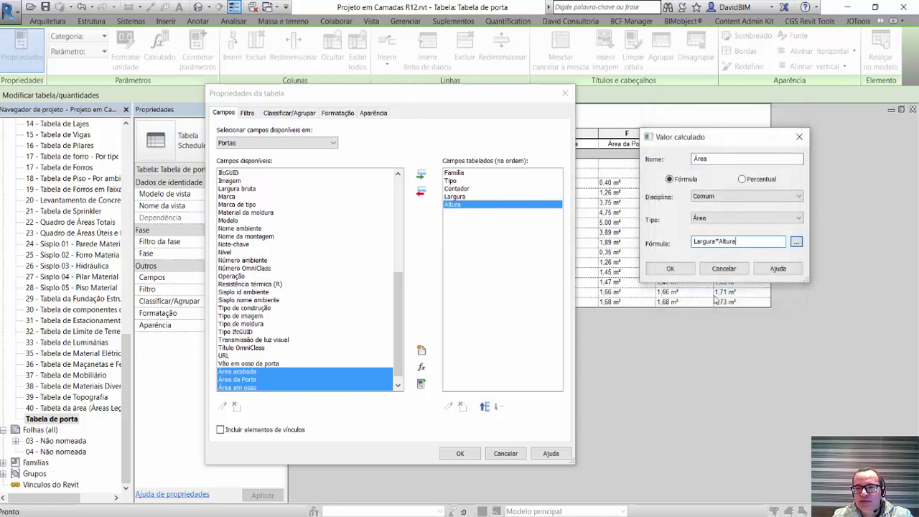
{"action": "left_click", "coordinate": [669, 268]}
Apply the field changes and review the calculated Área values in column F
{"action": "left_click", "coordinate": [468, 452]}
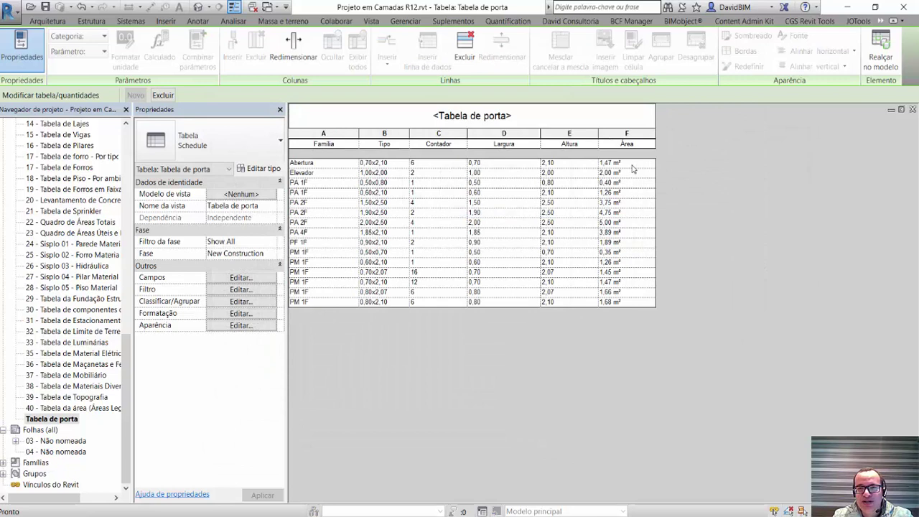
{"action": "left_click_drag", "start_coordinate": [630, 163], "coordinate": [644, 350]}
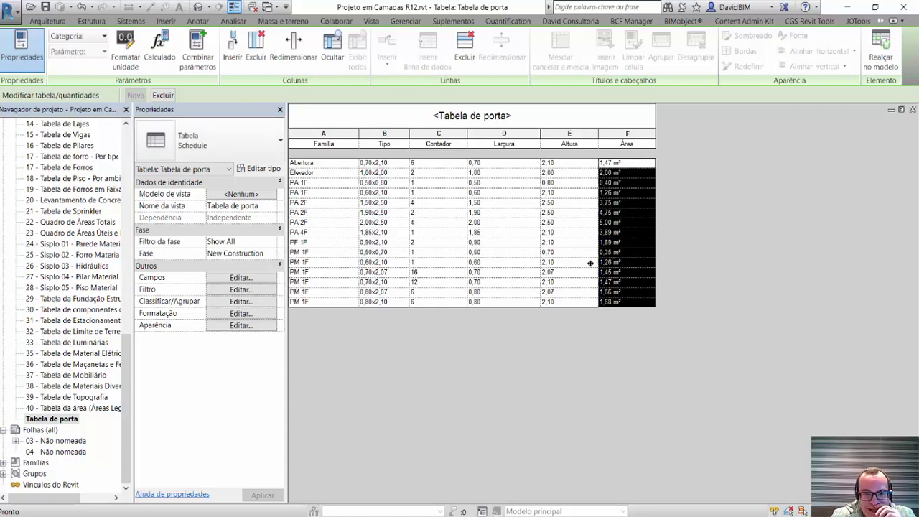
{"action": "left_click", "coordinate": [451, 273]}
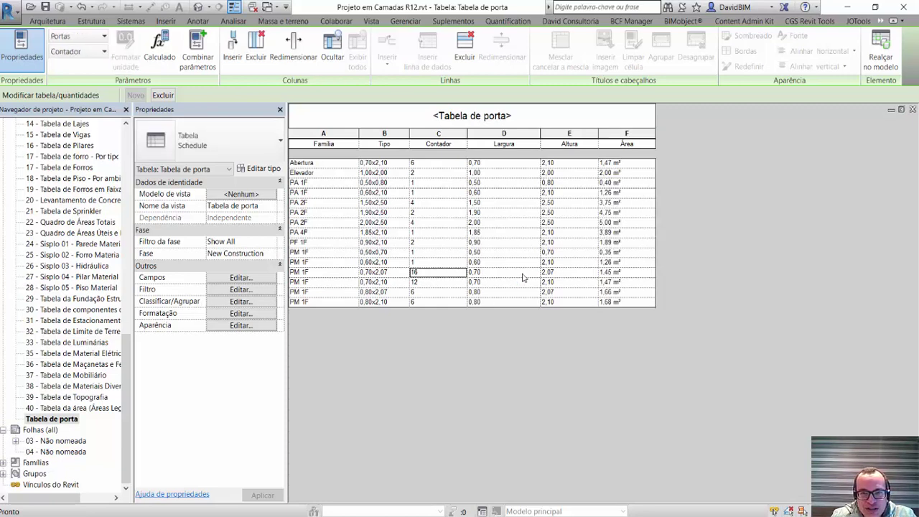